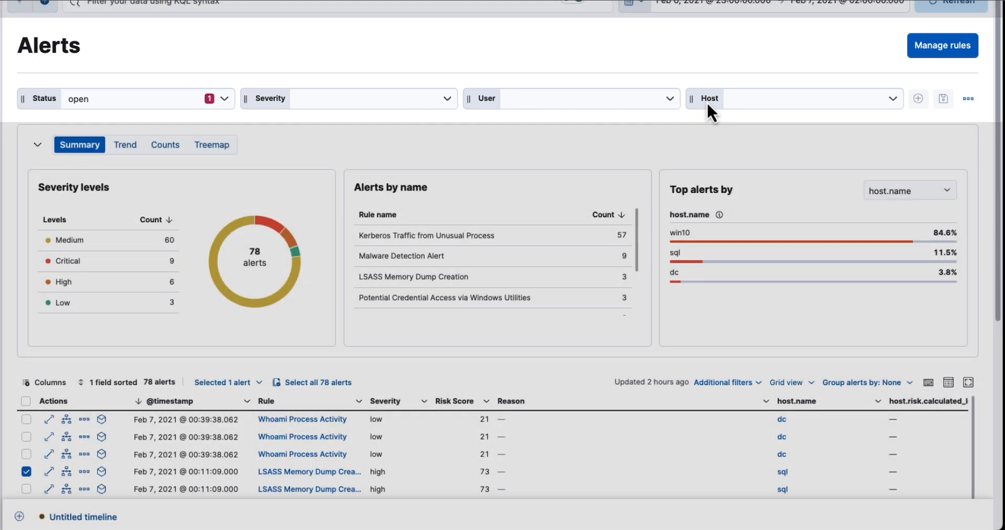
Step: Turn on editing of the alert filter controls and move the Host control ahead of the User control
left_click_drag(706, 102, 736, 114)
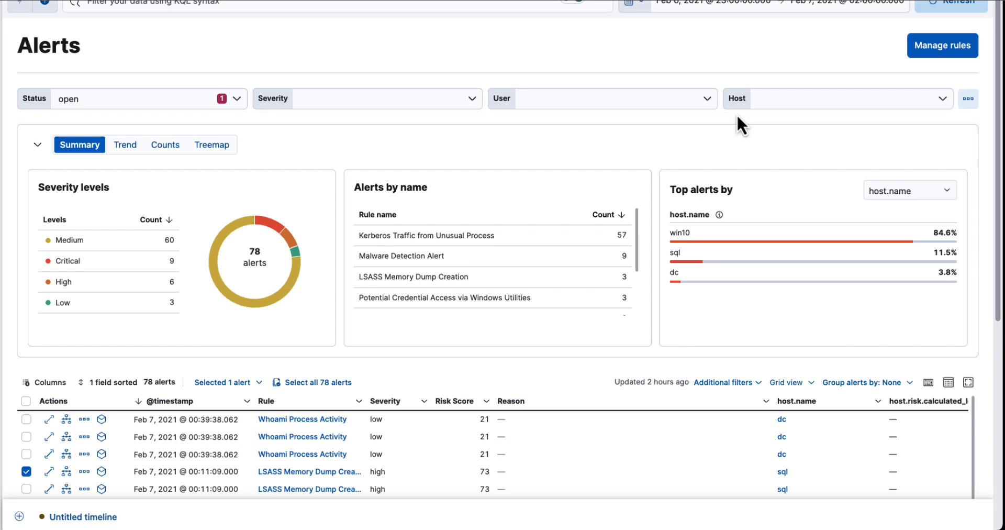
left_click(968, 98)
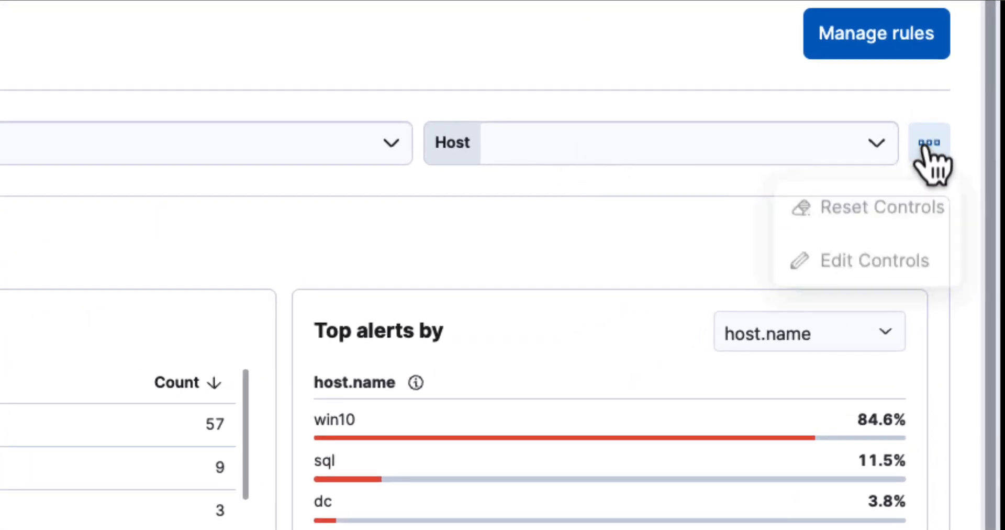
left_click(869, 254)
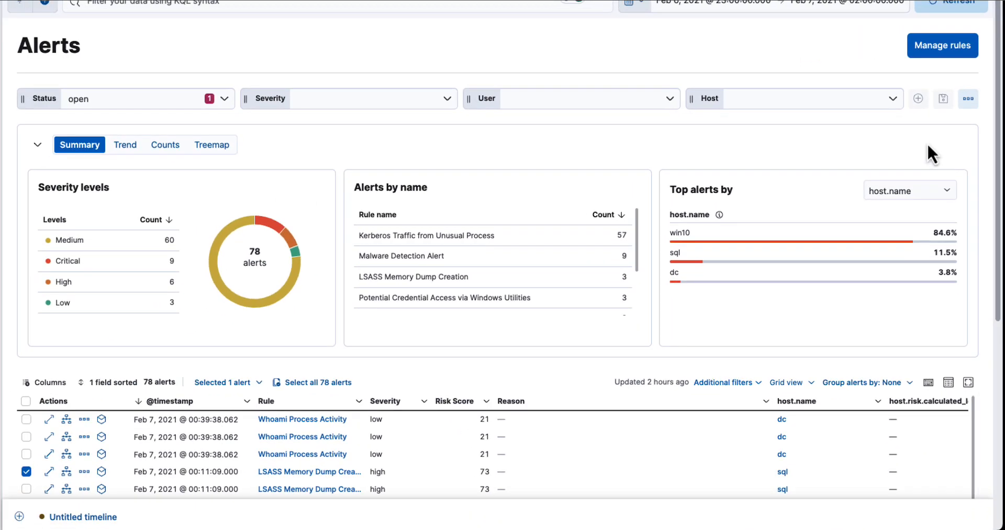
mouse_move(717, 103)
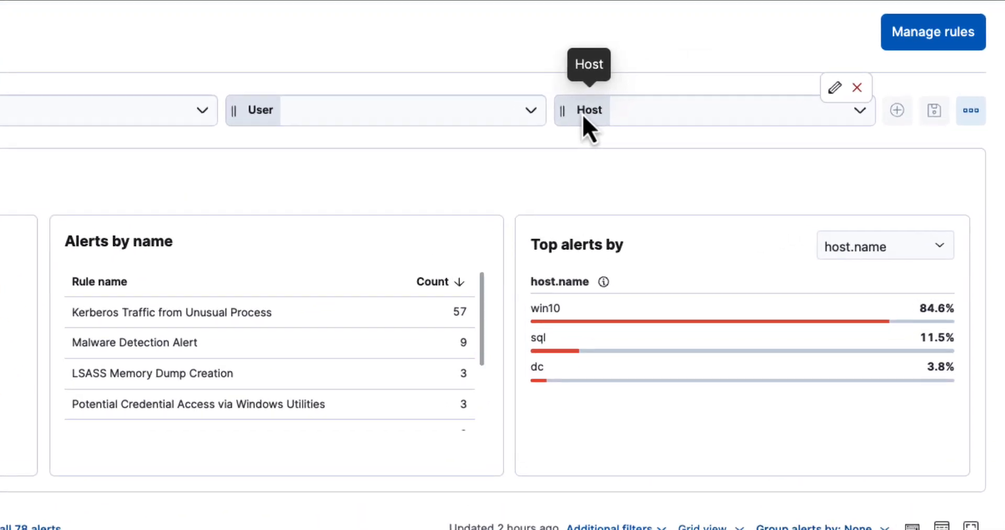
left_click_drag(563, 112, 266, 123)
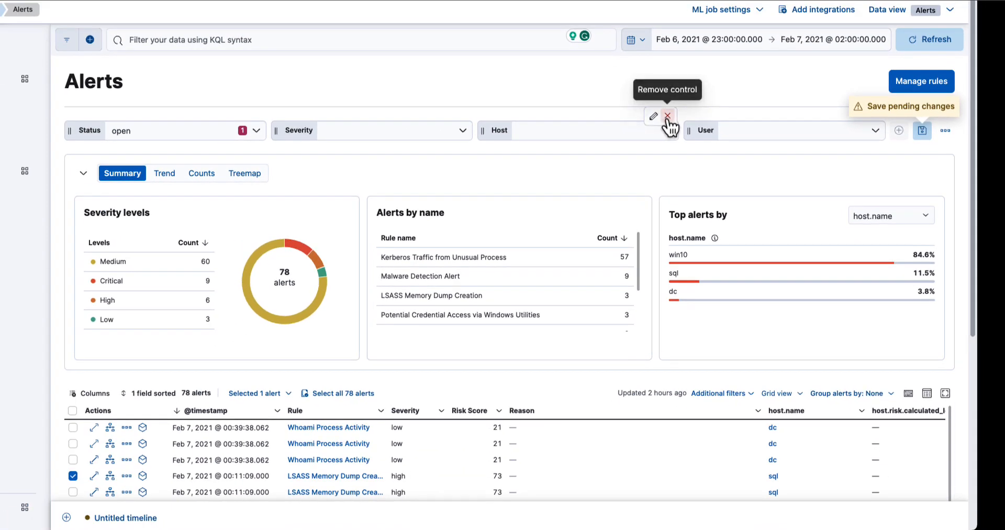
Step: Delete the Host filter control and open the User control's settings for editing
left_click(667, 116)
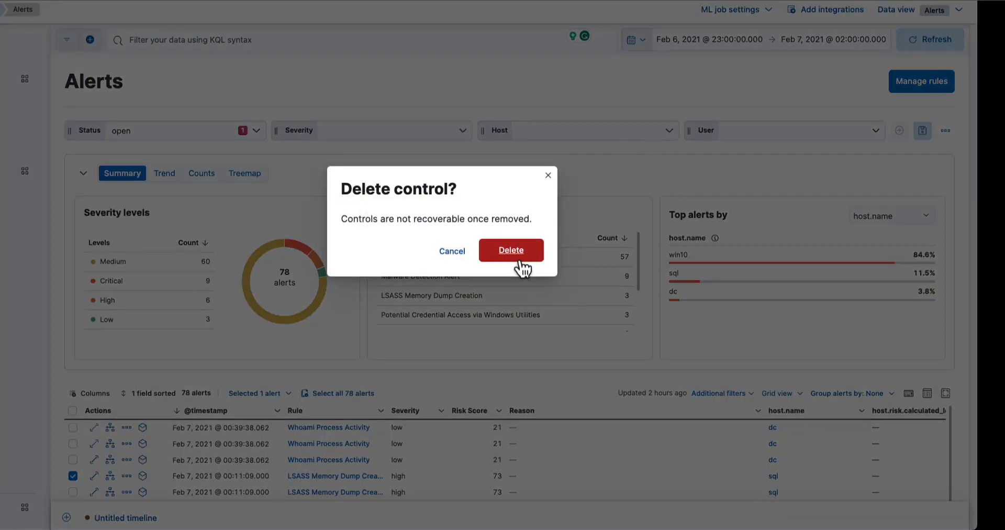
left_click(521, 252)
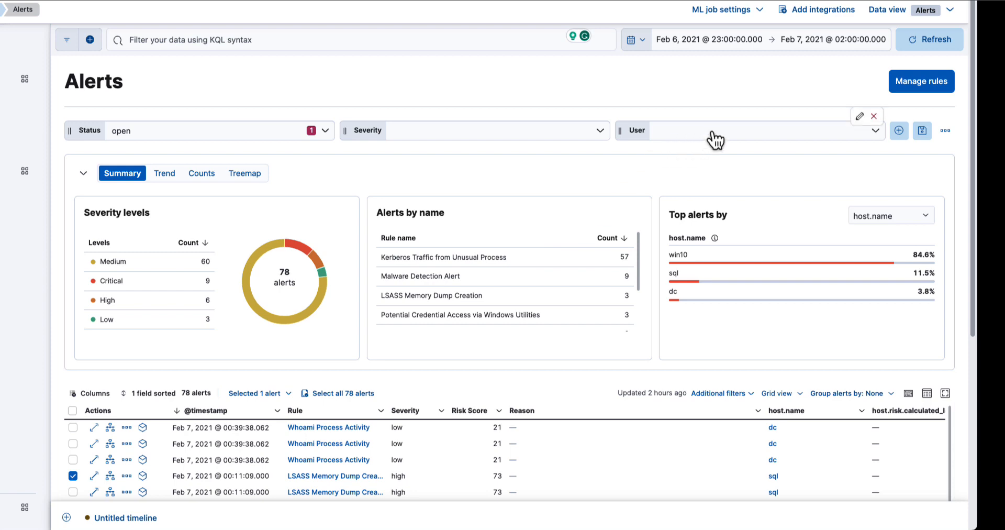
left_click(859, 115)
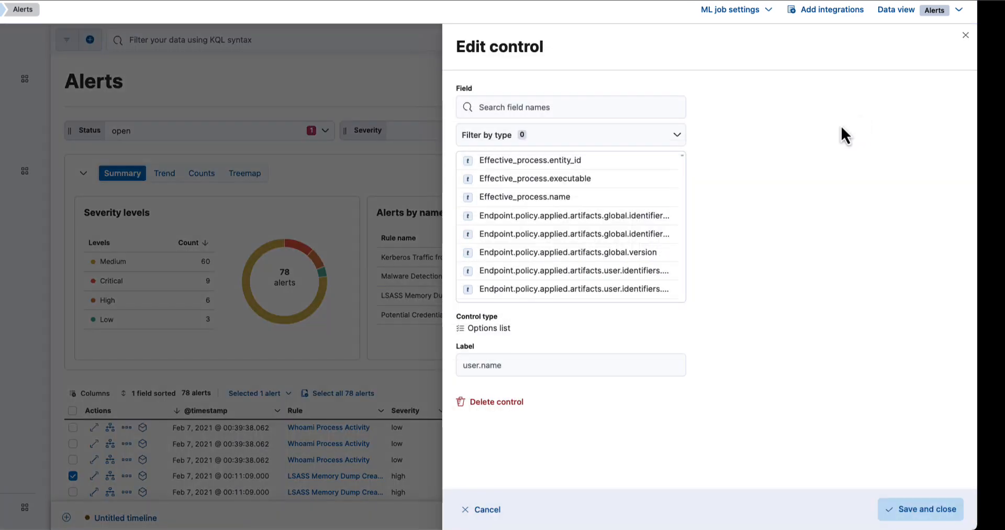
scroll(575, 193, "down", 1)
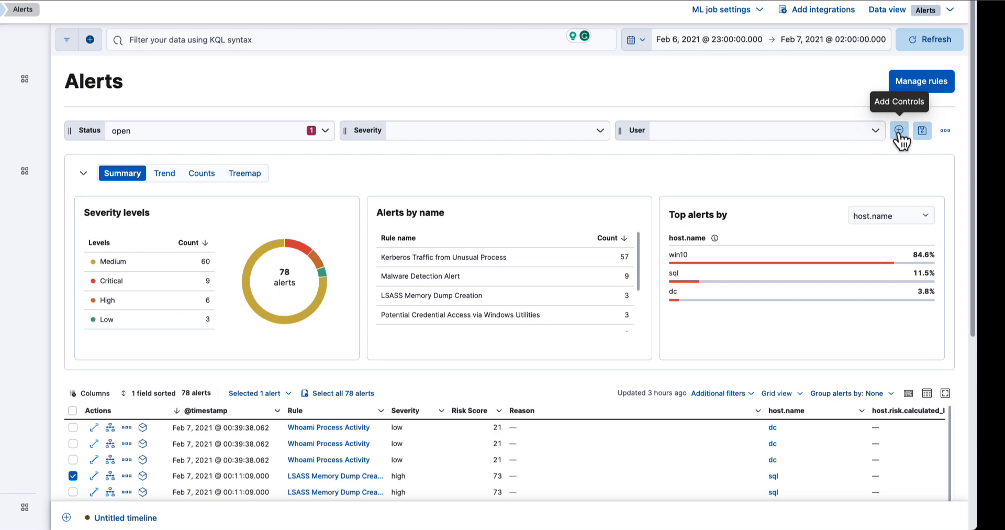
Step: Add a filter control for the Effective_process.name field with the label "Process" and save it
left_click(898, 130)
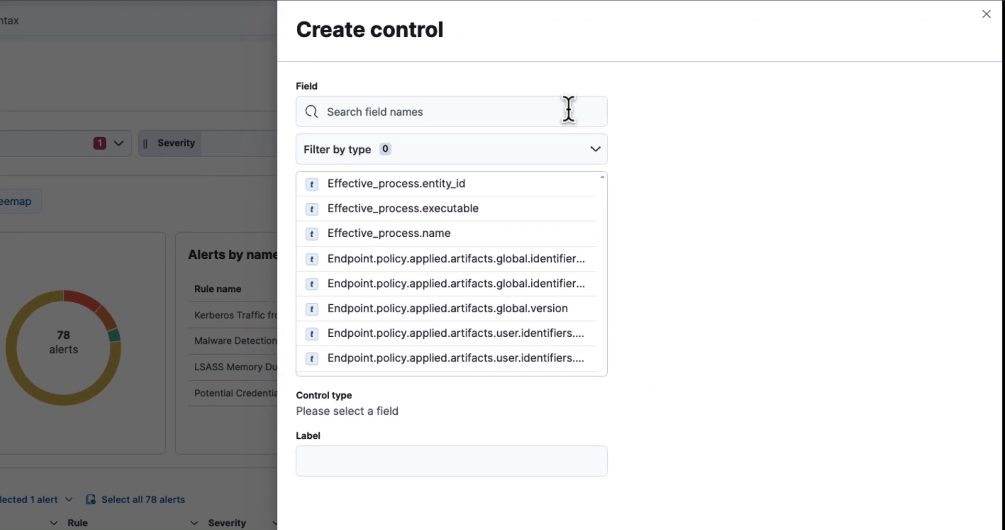
left_click(454, 237)
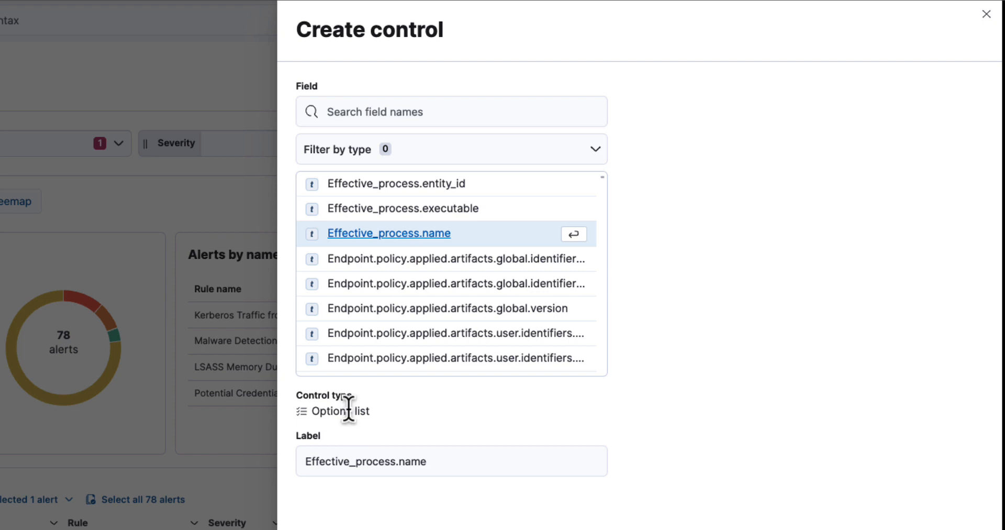
left_click(420, 462)
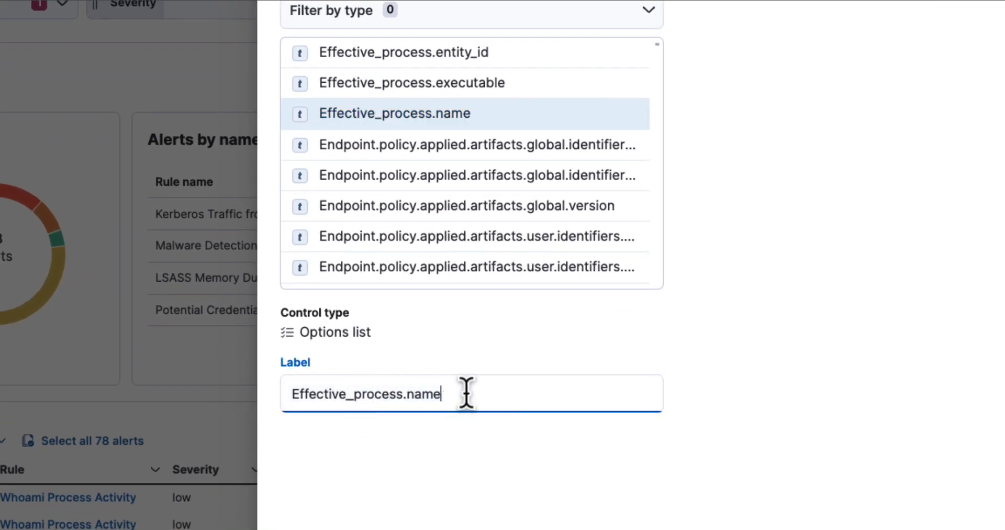
left_click_drag(466, 394, 281, 416)
type("Process")
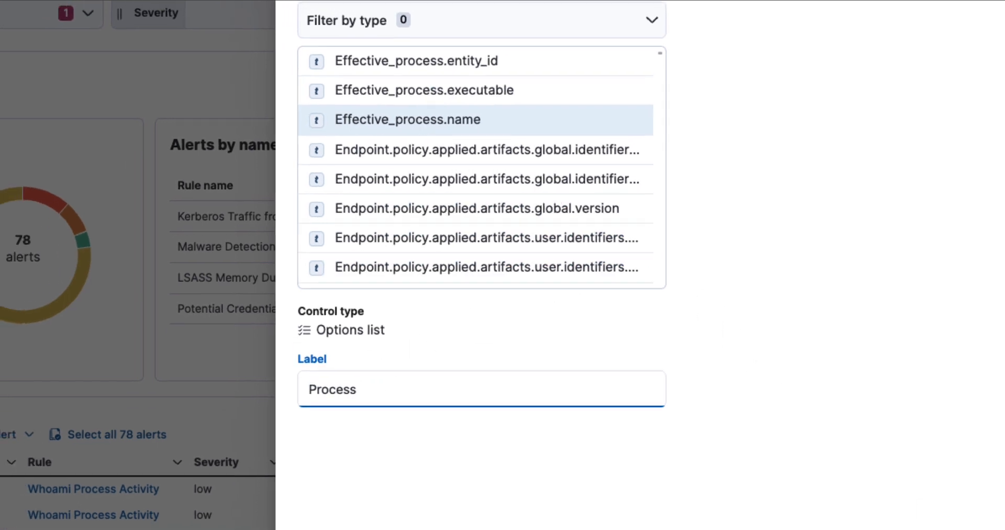
left_click(919, 512)
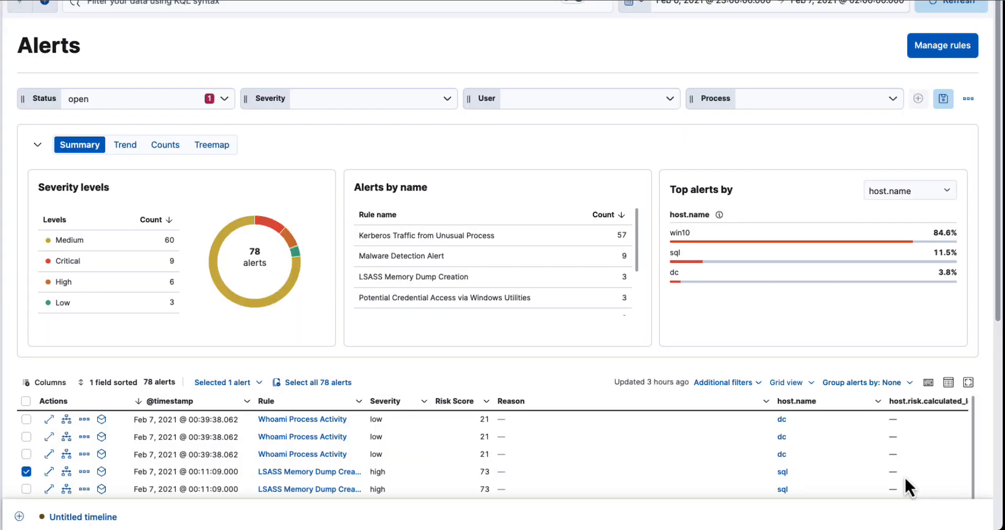
mouse_move(727, 107)
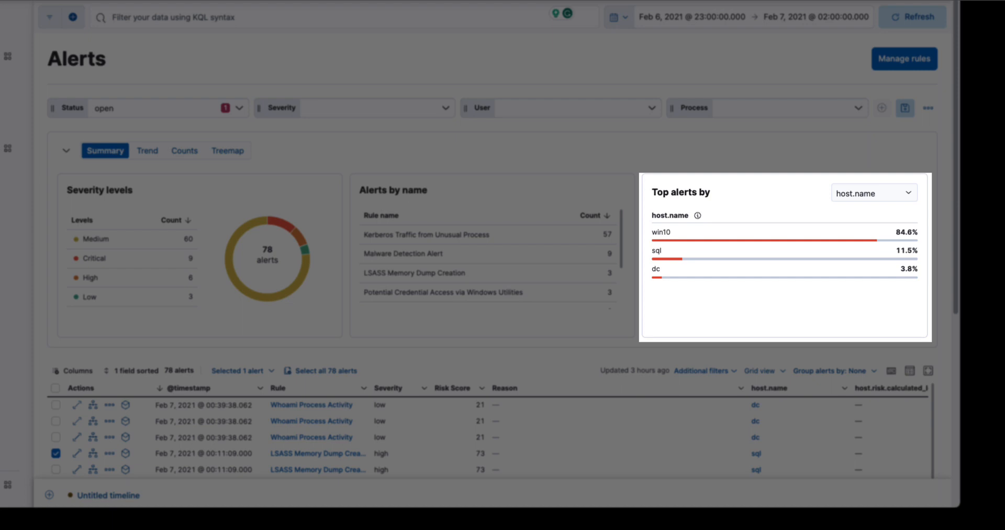
Step: Look through the field options available for the "Top alerts by" chart without changing the selection
left_click(880, 193)
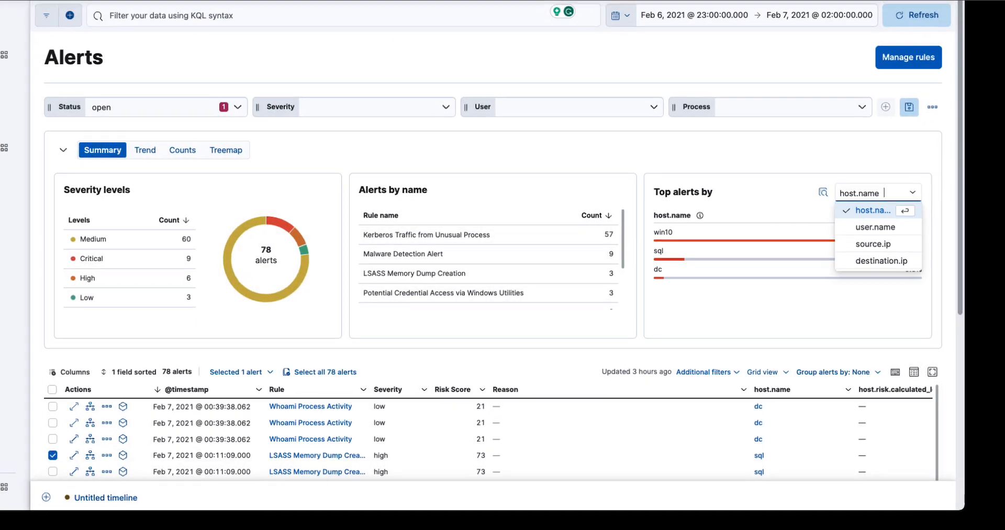
left_click(879, 172)
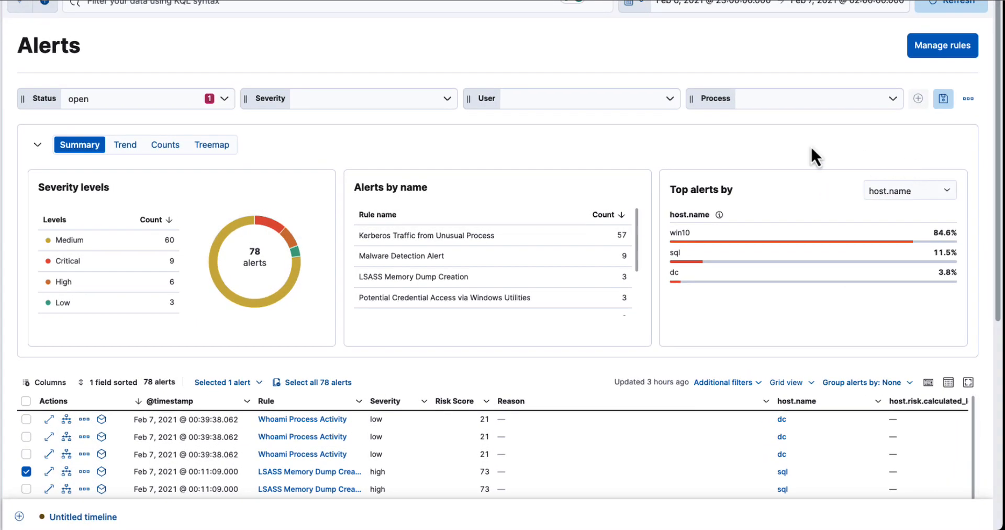
Step: View the alert Trend chart with its Group by options, followed by the Counts table
left_click(125, 145)
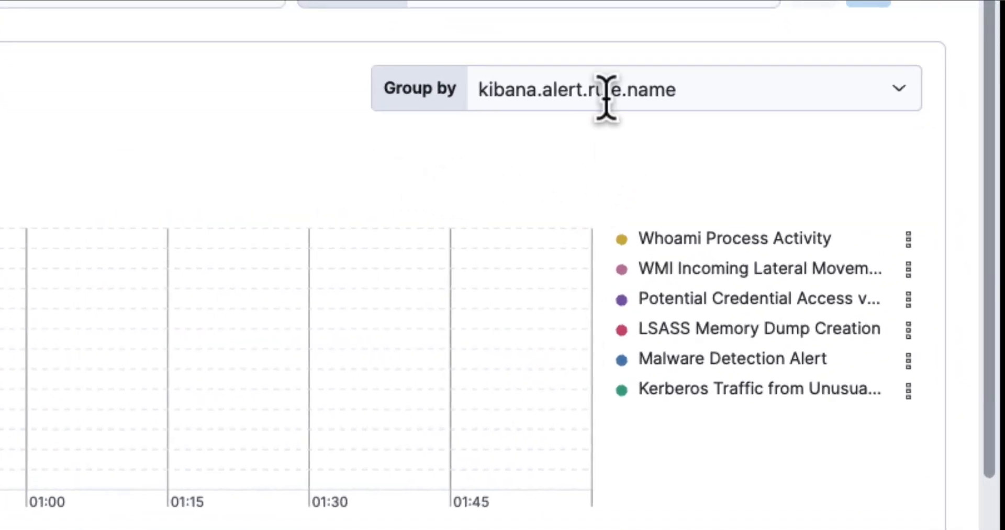
left_click(607, 97)
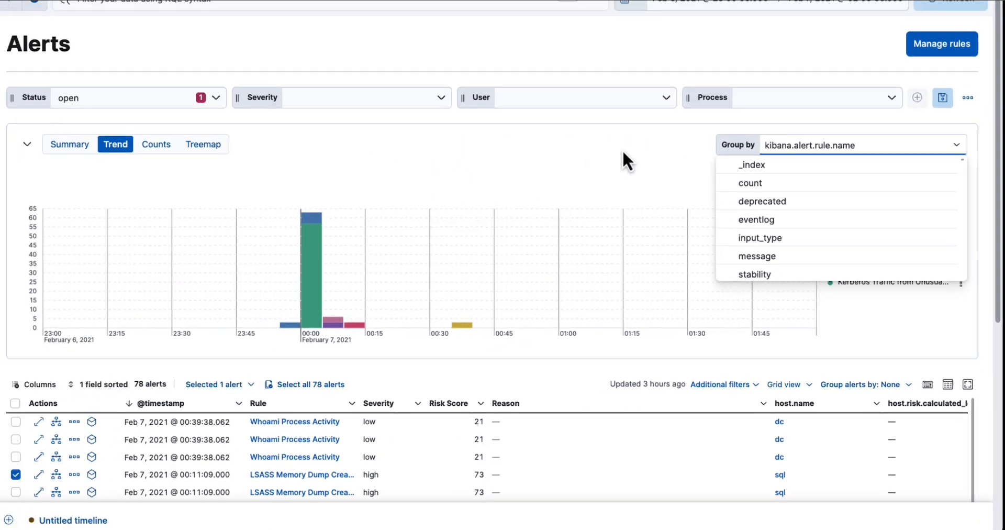
left_click(623, 151)
left_click(167, 146)
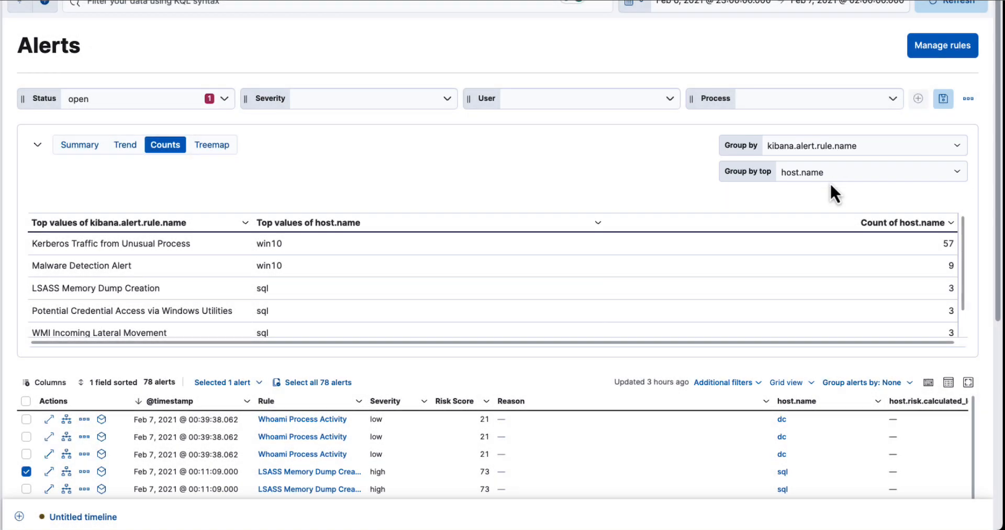
Step: Filter the alerts to Malware Detection Alert on win10 from the Treemap and collapse the chart section
left_click(219, 146)
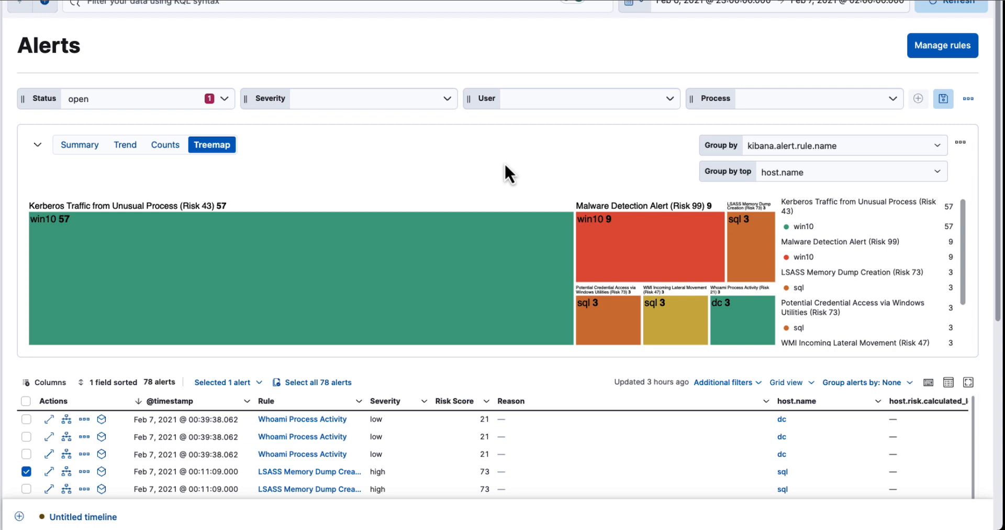
mouse_move(537, 299)
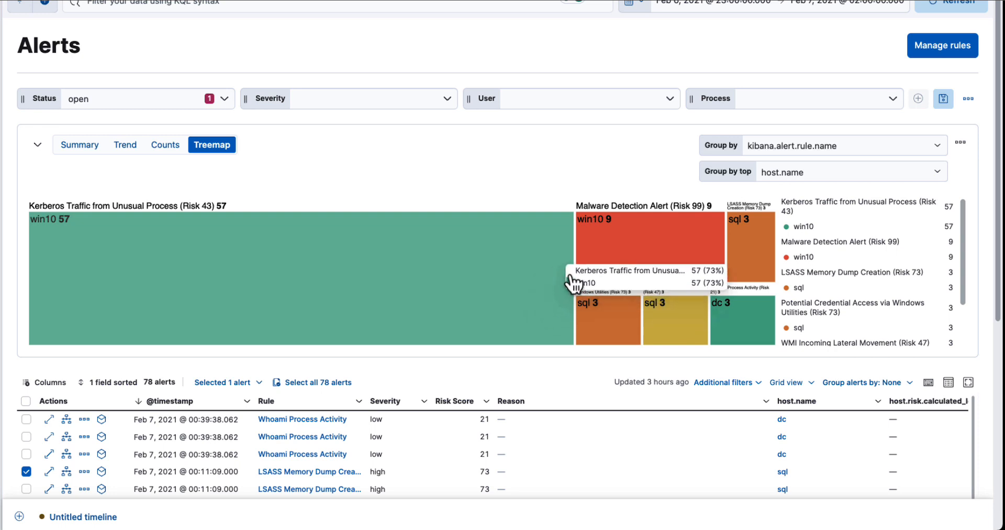
mouse_move(640, 271)
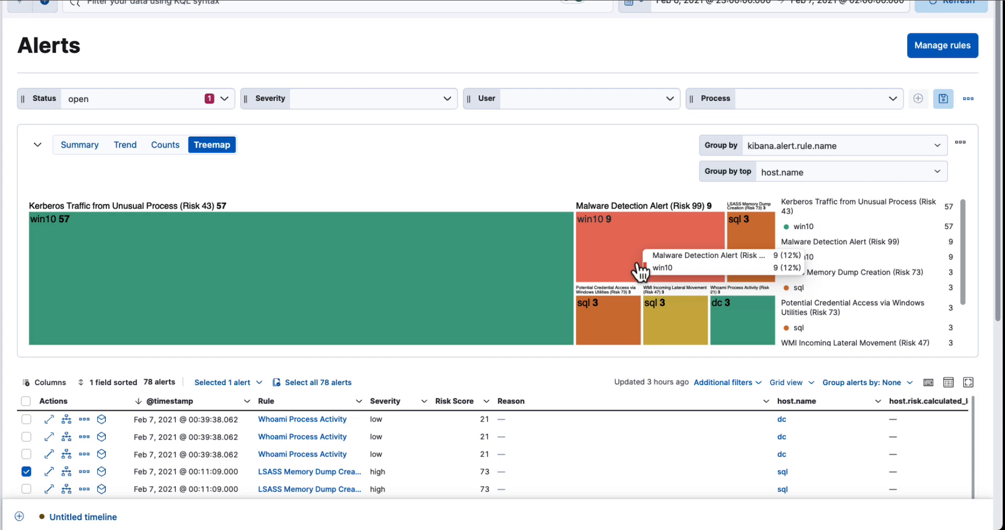
left_click(638, 264)
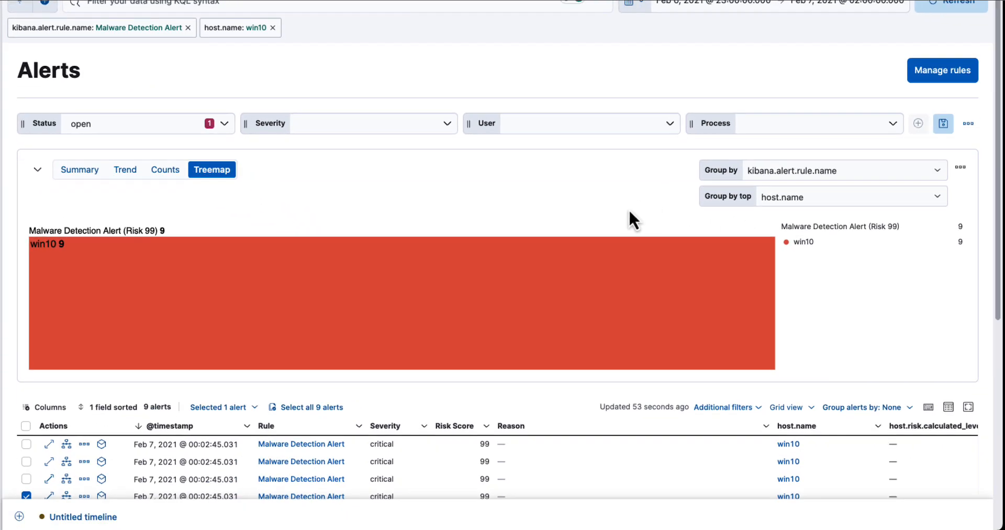
mouse_move(597, 250)
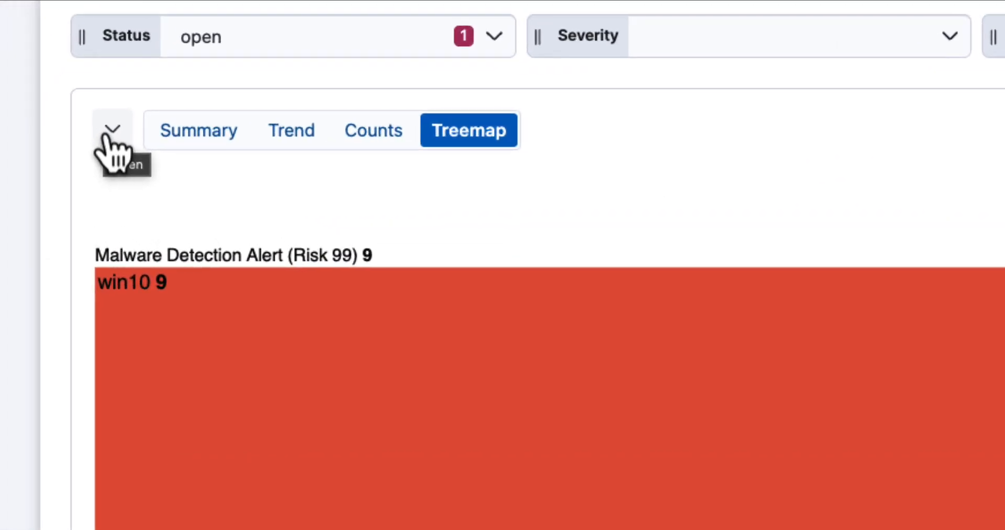
left_click(111, 131)
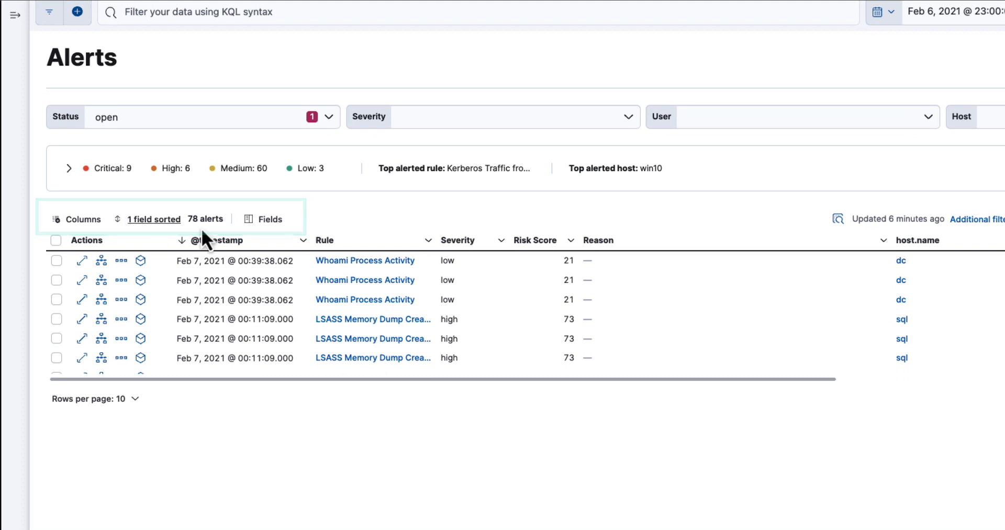
Step: Look over the fields available for the alerts table and its column visibility list
left_click(271, 225)
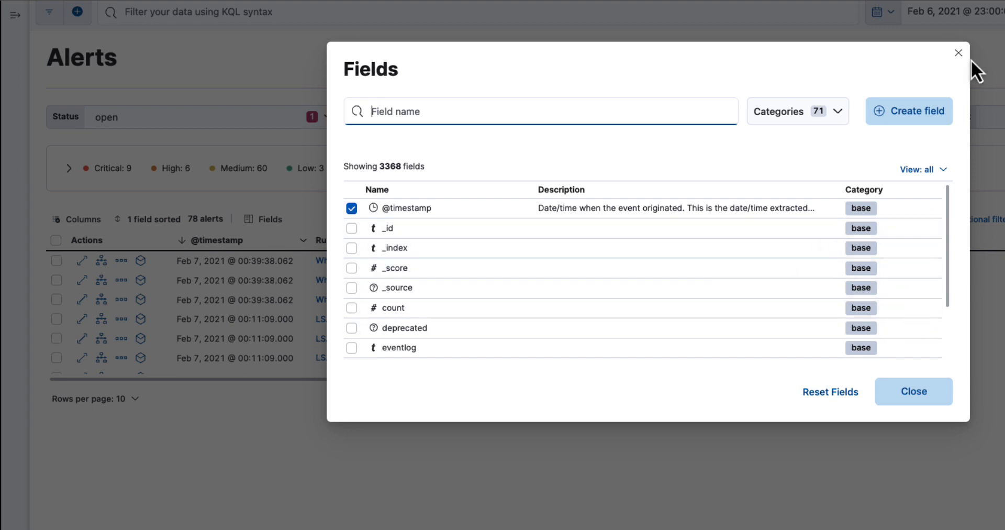
left_click(958, 53)
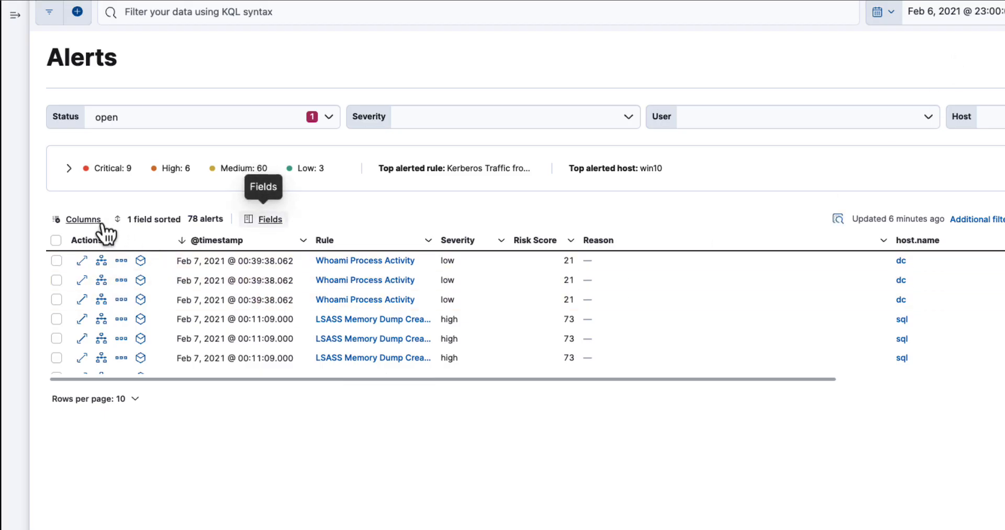
left_click(83, 219)
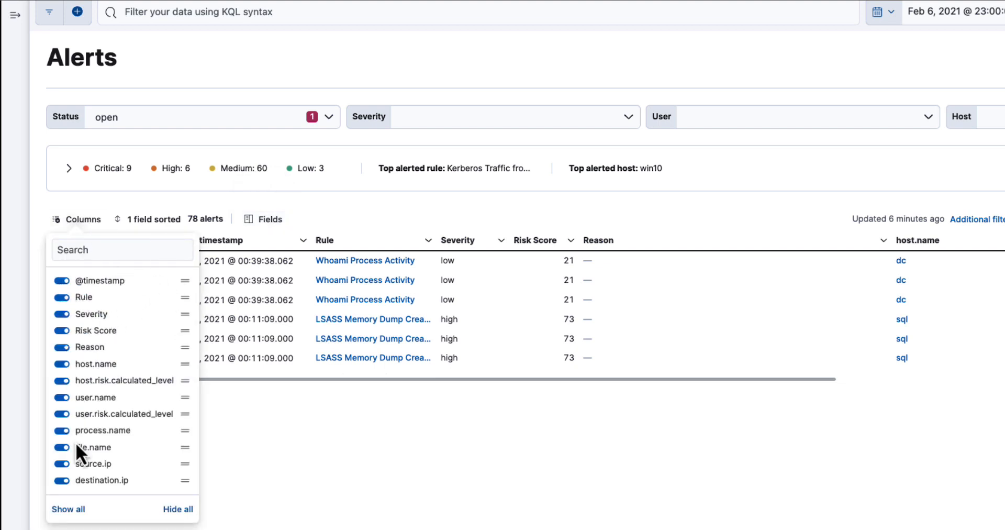
left_click(330, 205)
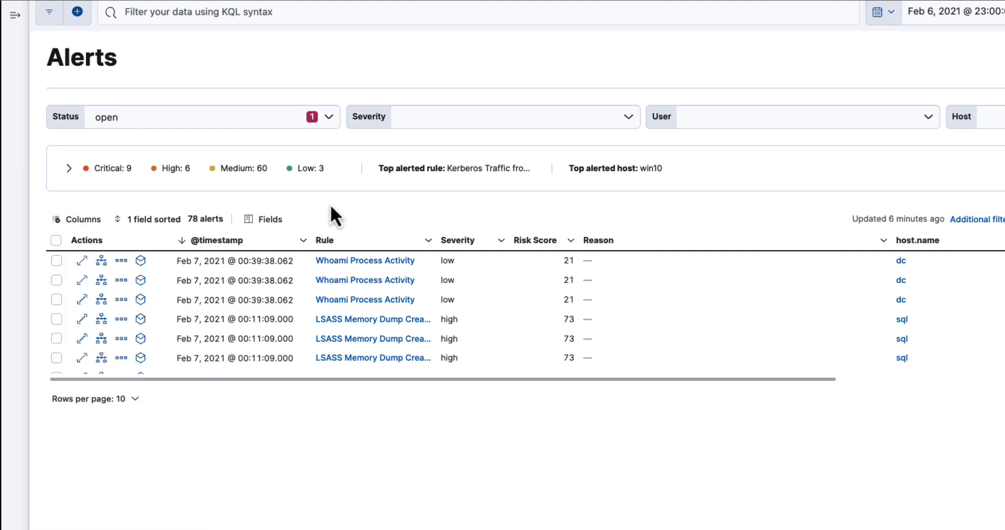
left_click(153, 220)
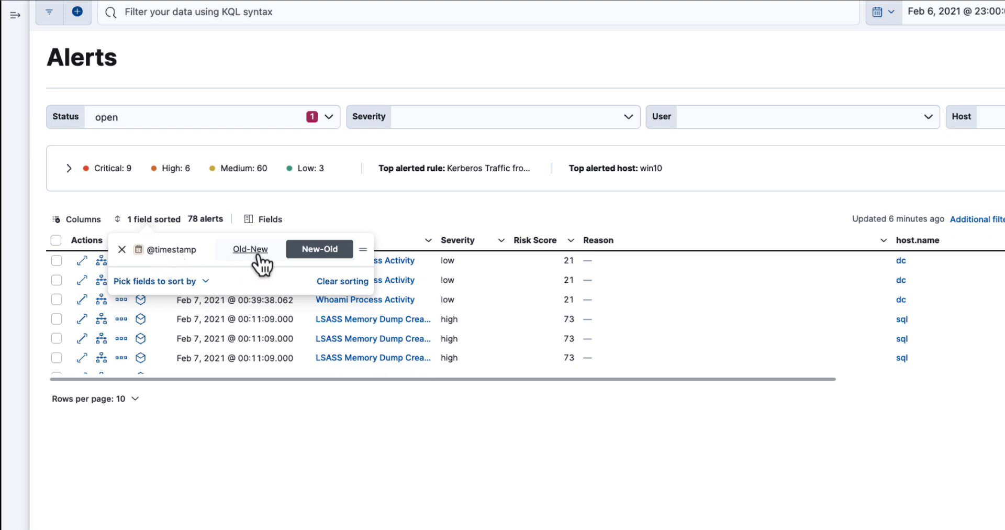
left_click(429, 210)
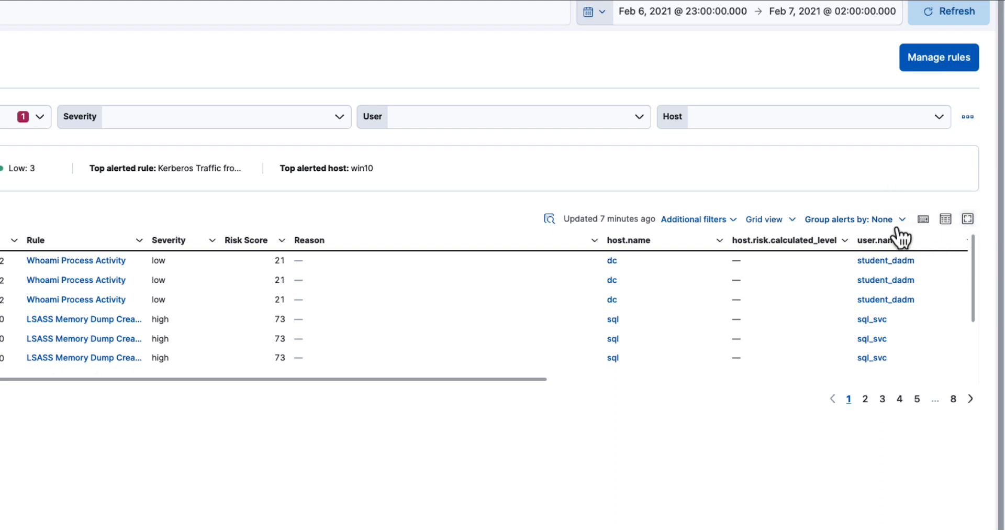
Step: Switch the alerts table from Grid view to Event rendered view
left_click(776, 222)
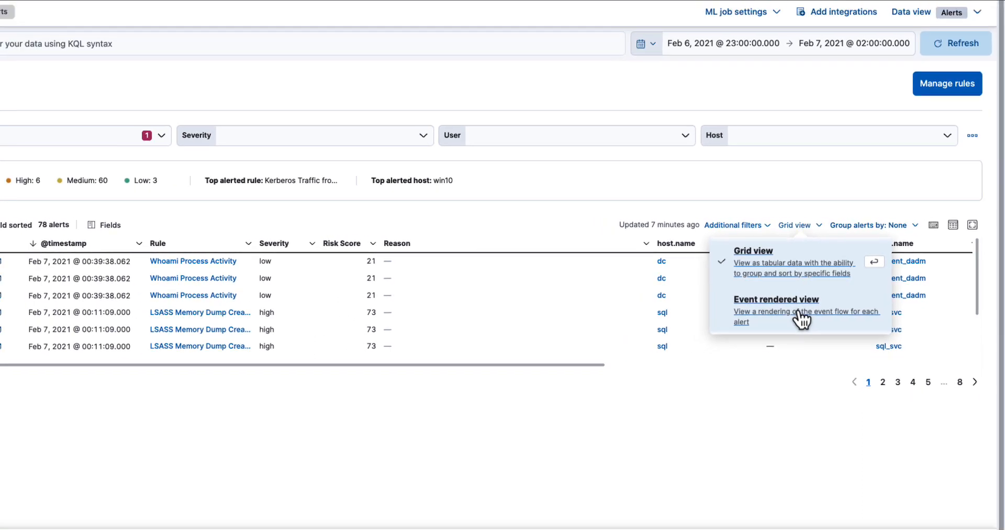
left_click(800, 315)
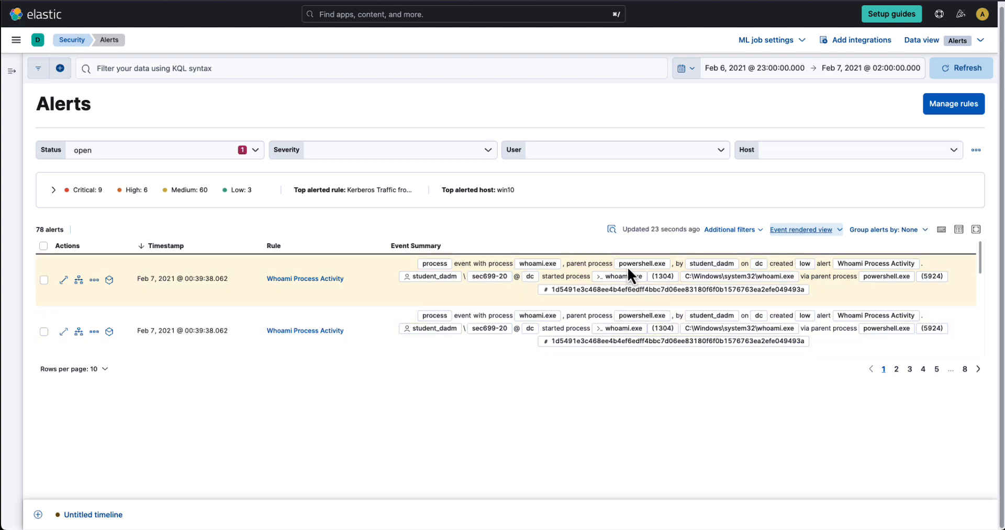
mouse_move(630, 265)
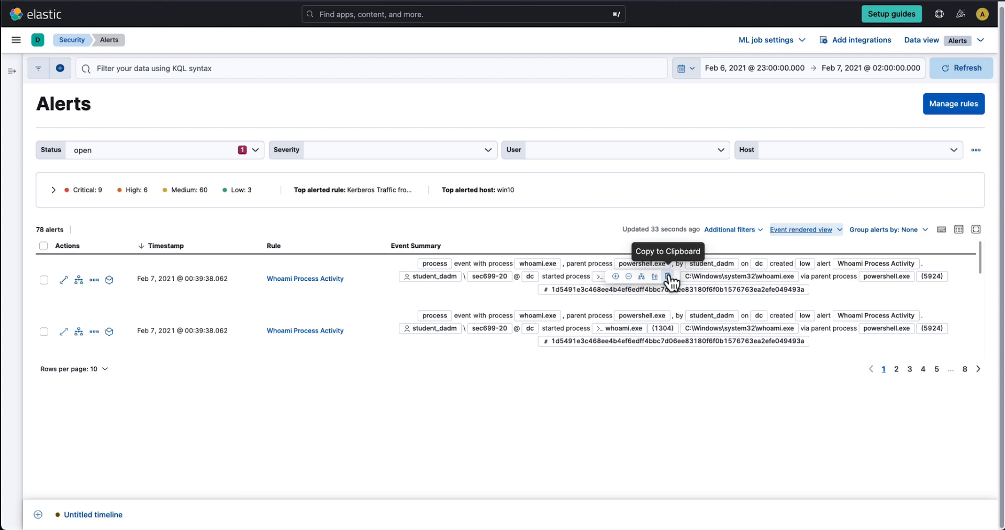
Step: Check the additional filter options for the alerts table and set it to show 20 rows per page
left_click(747, 242)
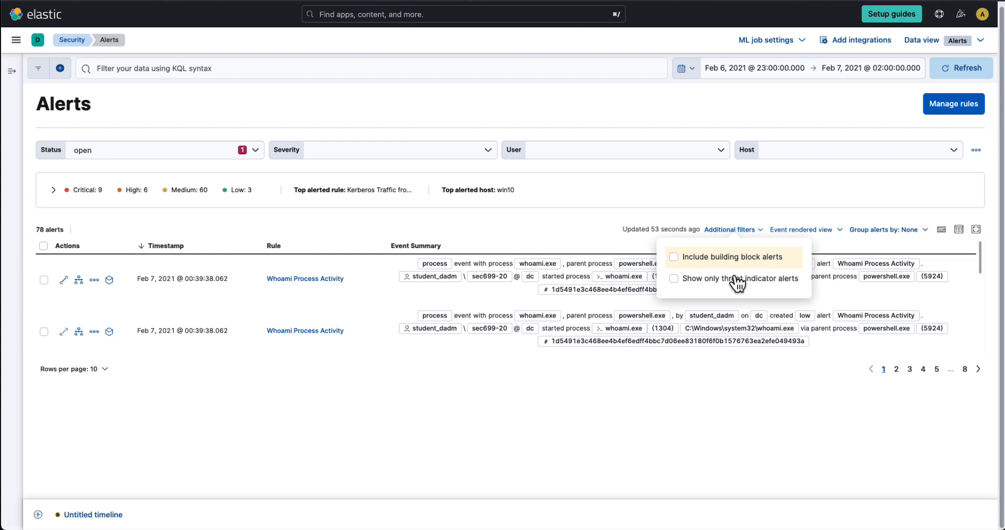
left_click(866, 249)
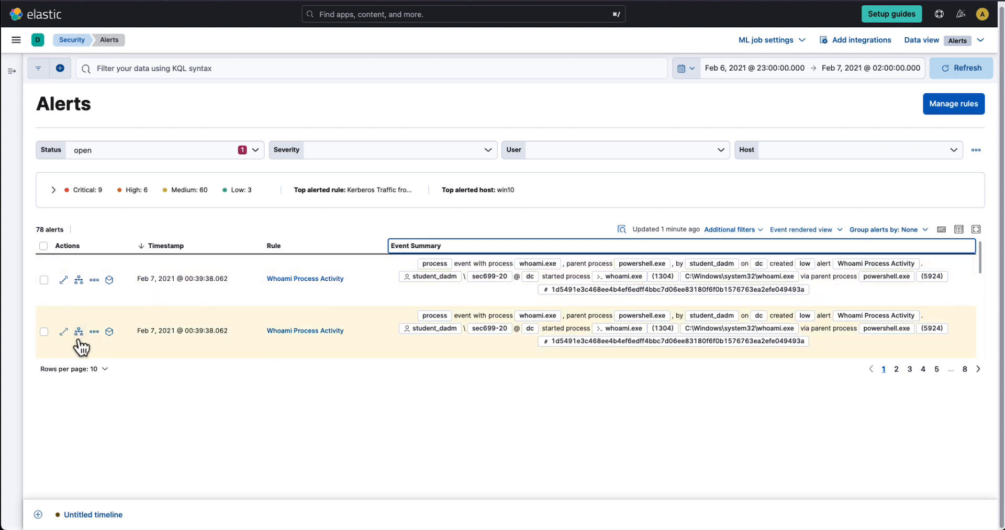
left_click(104, 370)
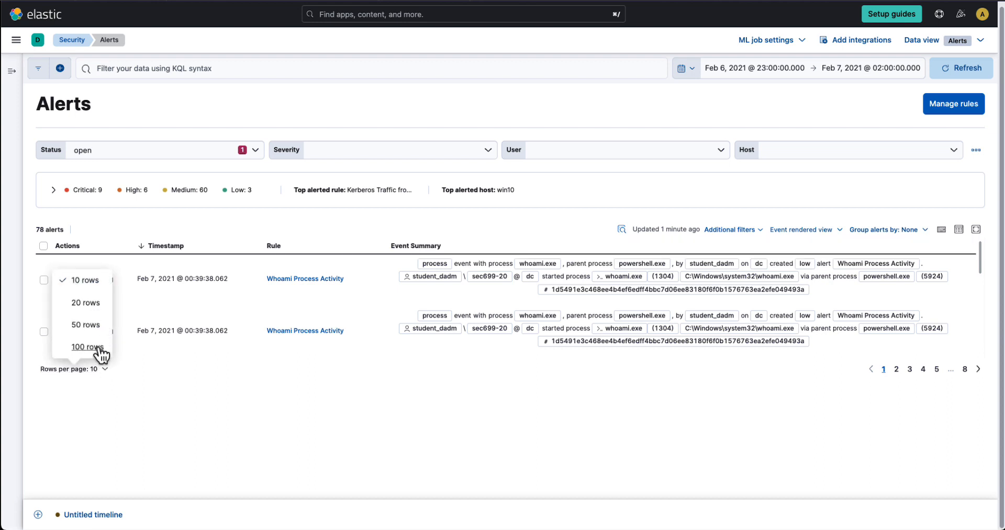
left_click(89, 303)
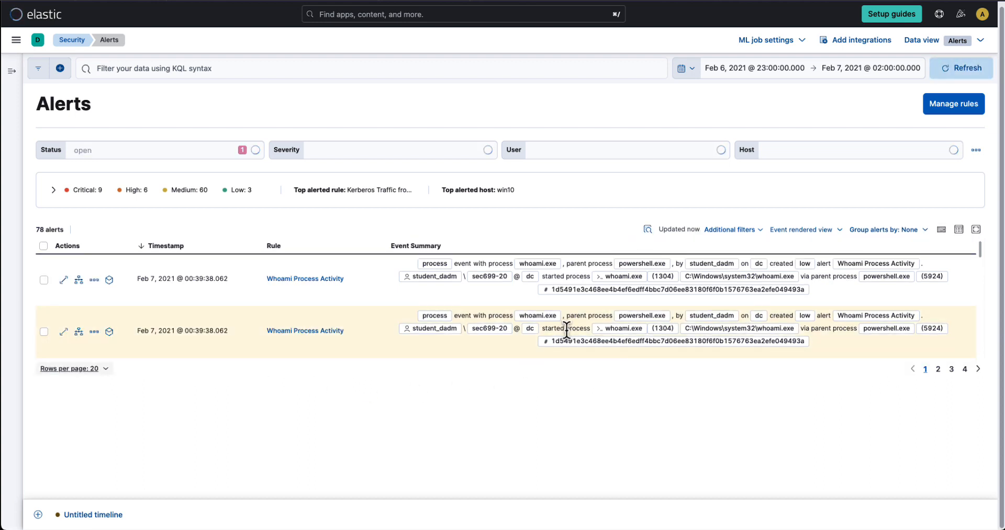
mouse_move(660, 325)
scroll(675, 324, "down", 5)
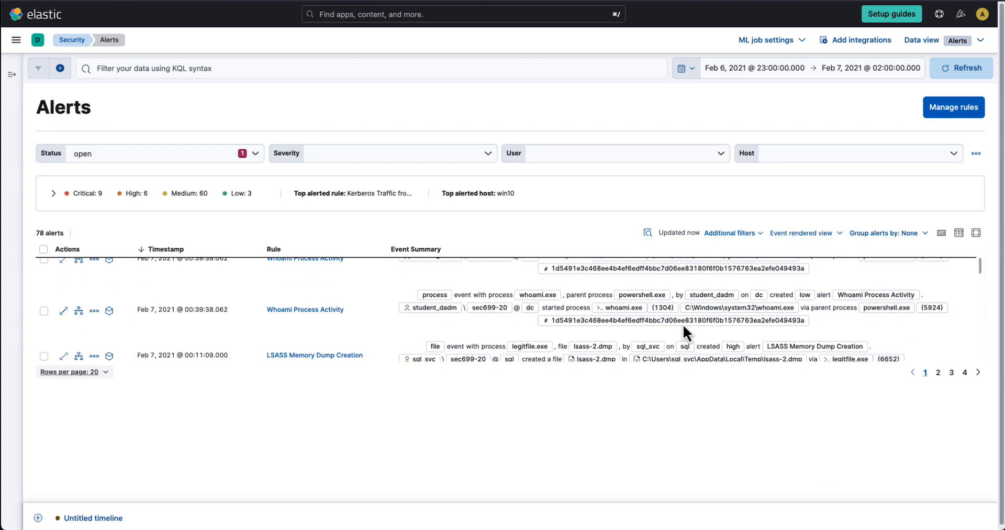
scroll(683, 325, "up", 5)
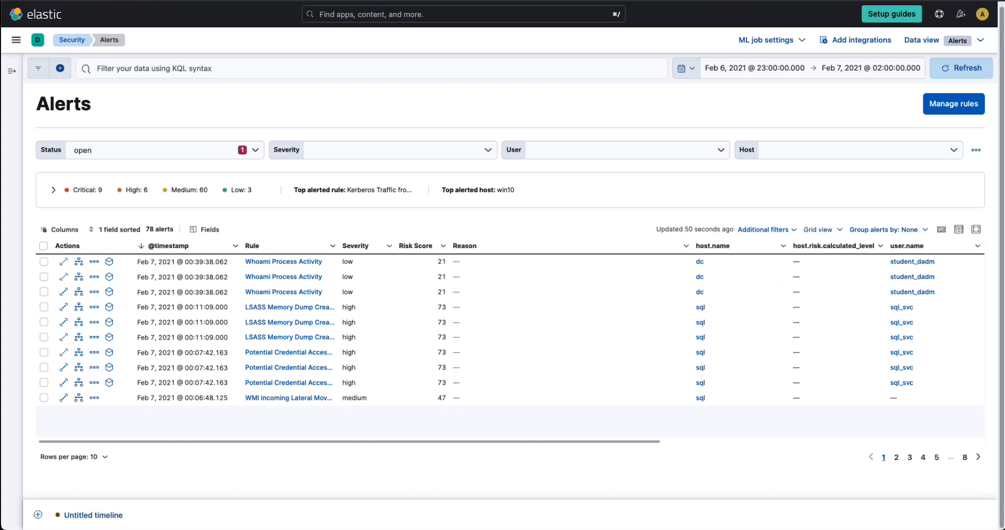
Step: Group the alerts by Rule name, User name and Host name
left_click(878, 237)
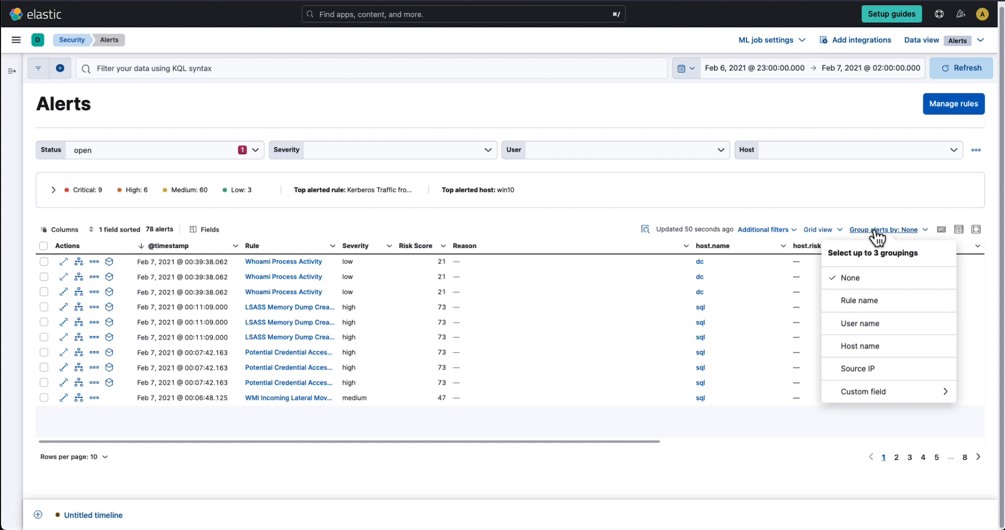
left_click(881, 305)
left_click(914, 239)
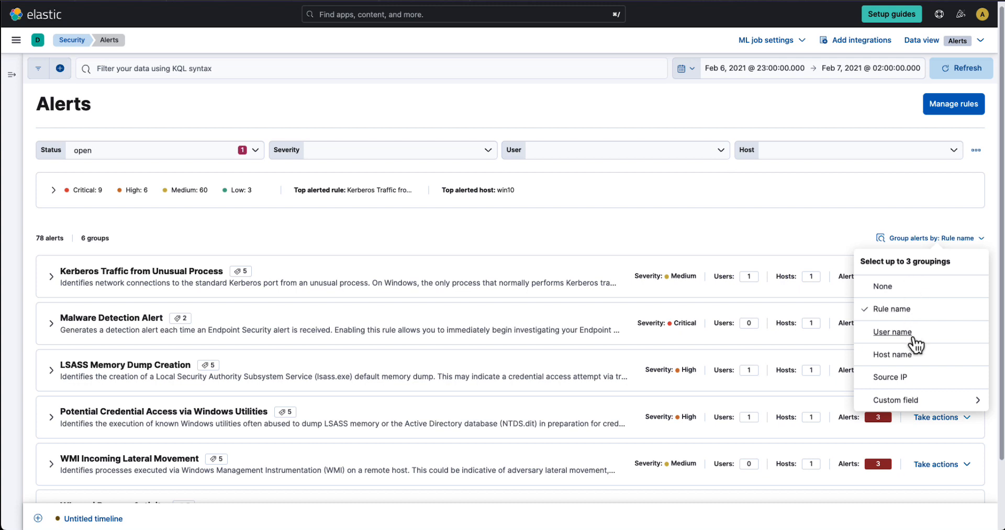
left_click(892, 332)
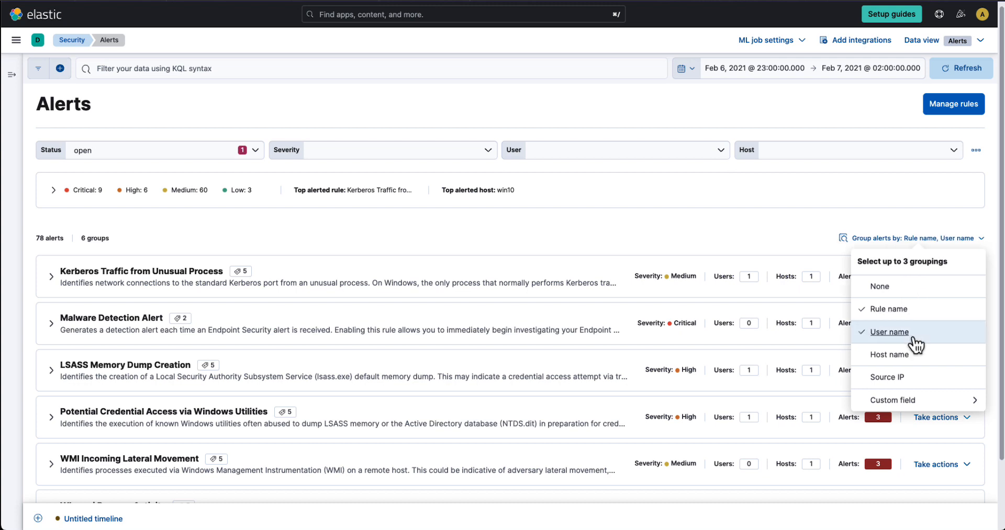
left_click(914, 358)
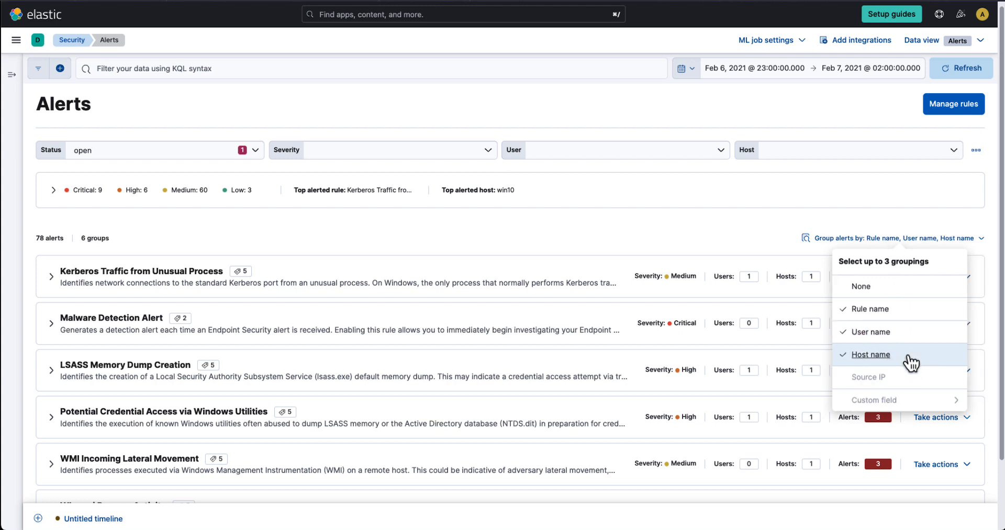
key("Escape")
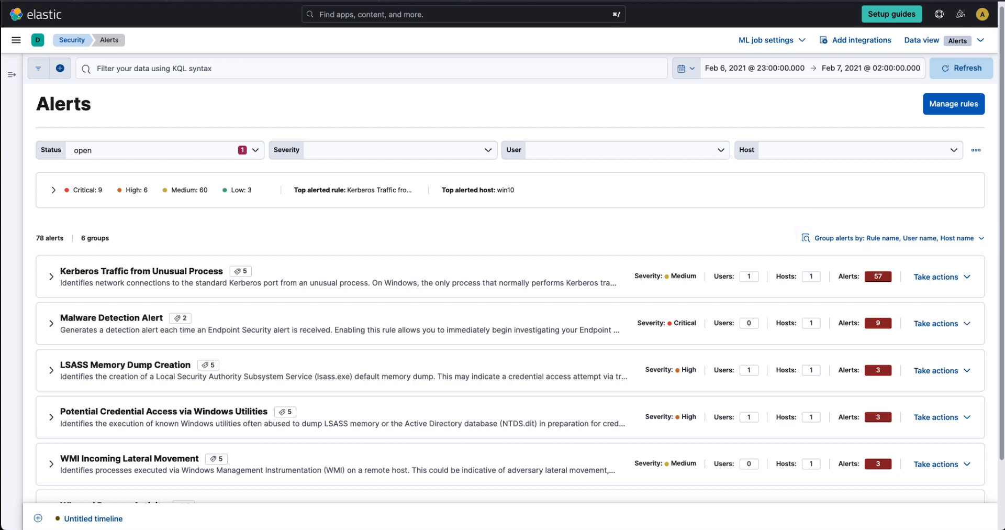
Step: Expand the Kerberos Traffic from Unusual Process group through its user subgroup down to the win10 host's alerts
left_click(51, 276)
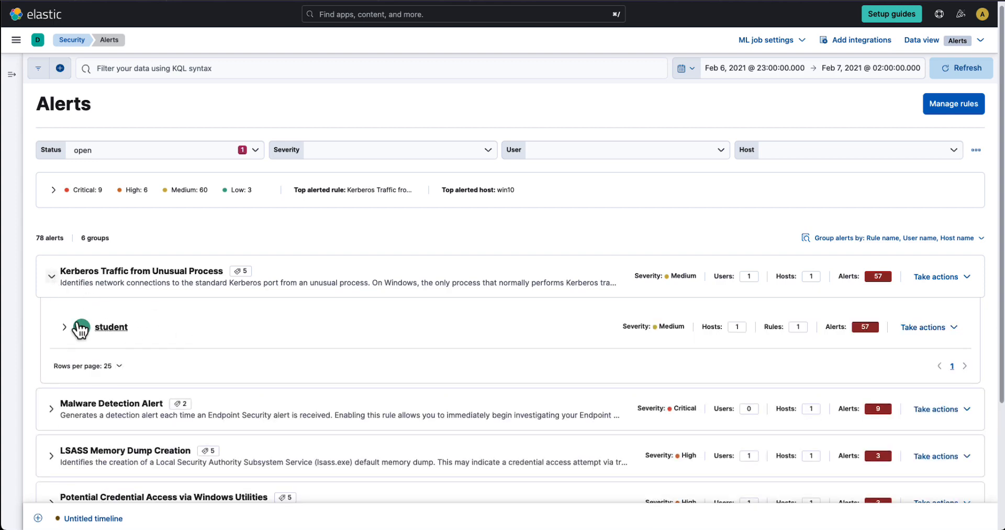
left_click(79, 324)
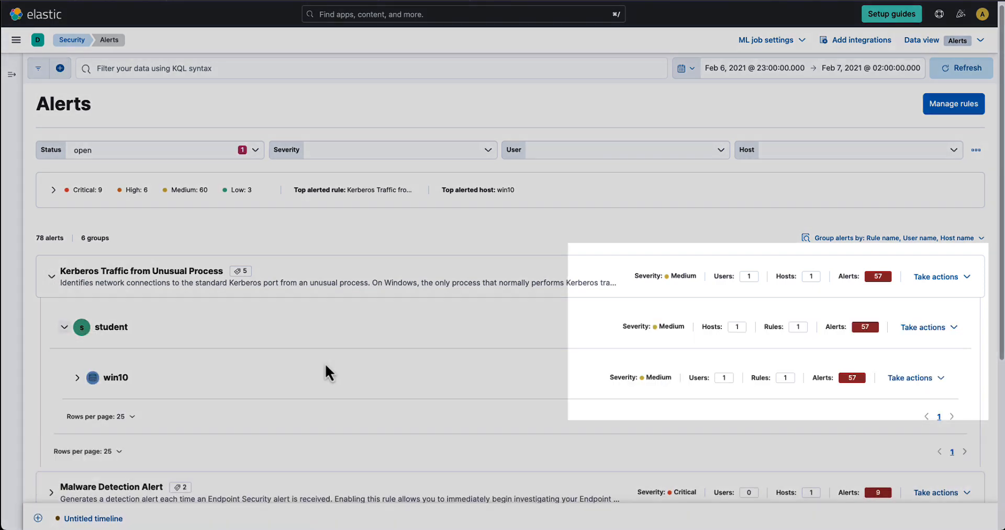
left_click(77, 376)
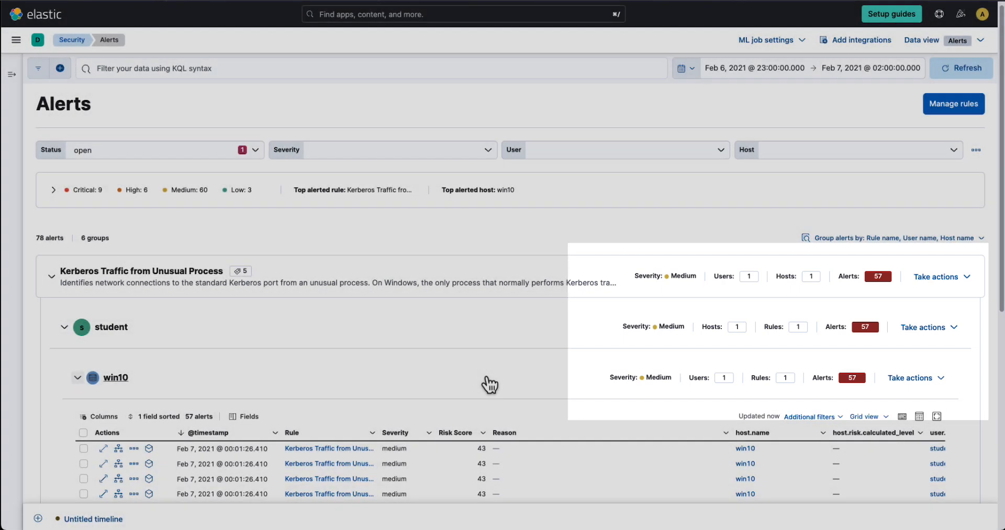
Step: Switch the win10 group's alerts table from Grid view to Event rendered view
scroll(523, 377, "down", 5)
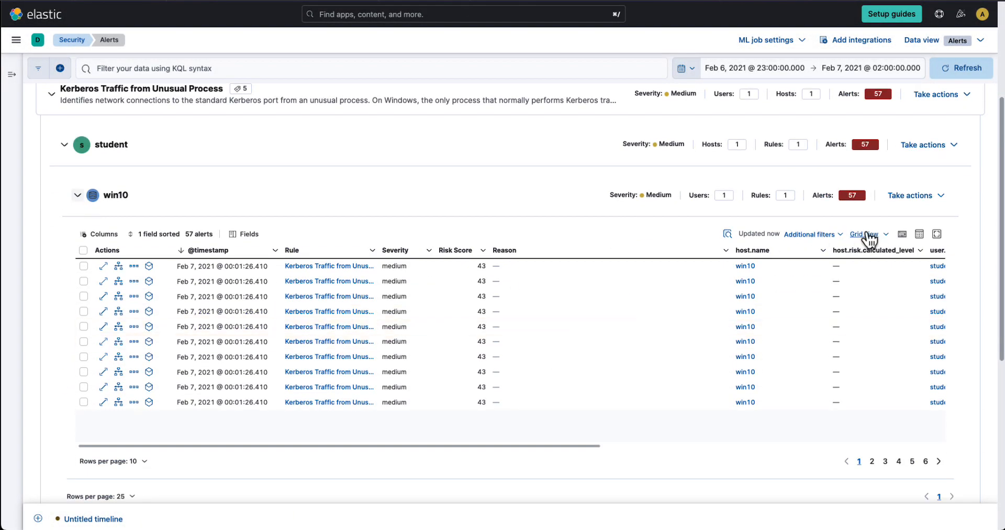
left_click(867, 235)
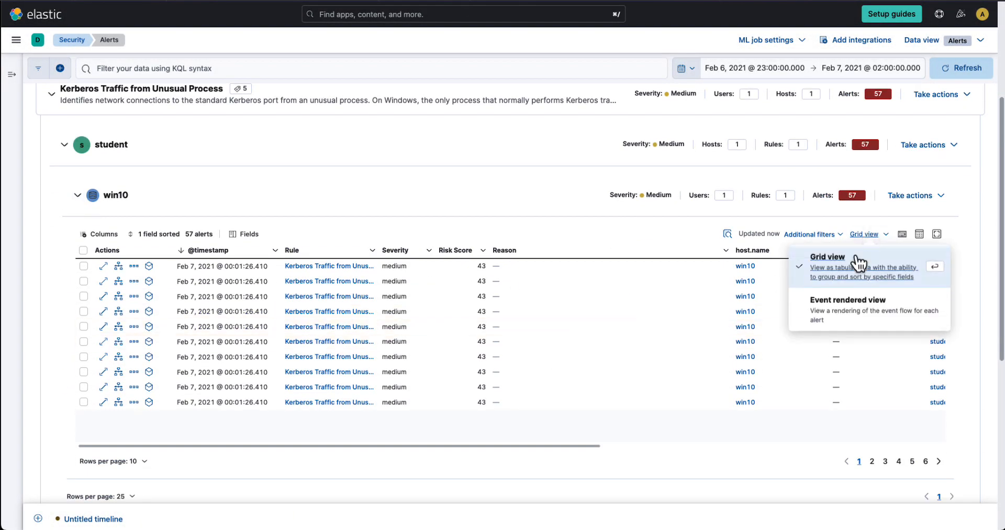
left_click(836, 324)
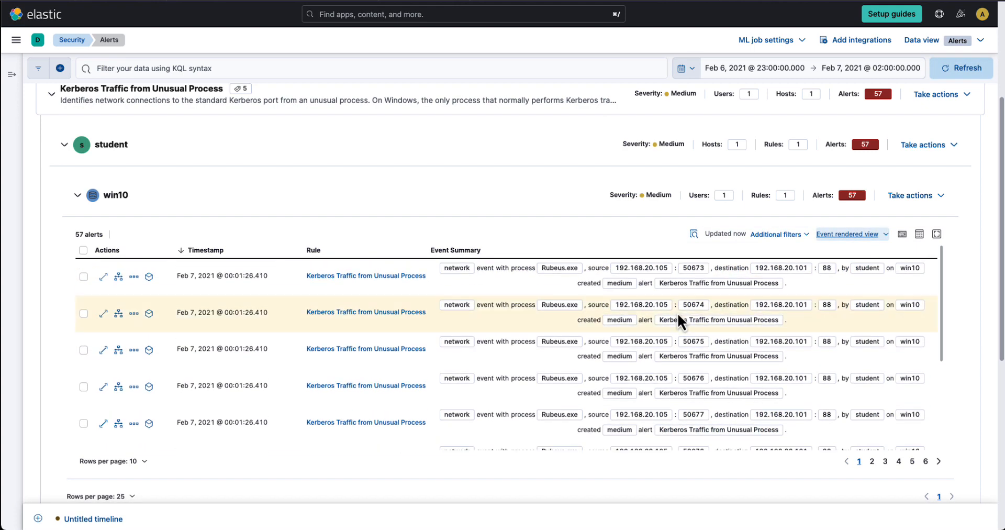
Step: Select all alerts on the current page of the win10 group and open their bulk action options
left_click(83, 251)
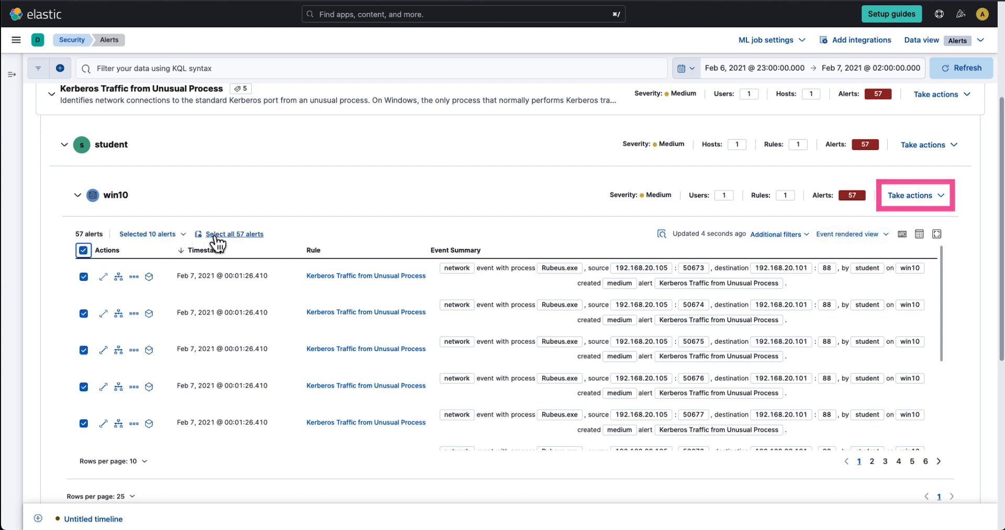
left_click(178, 234)
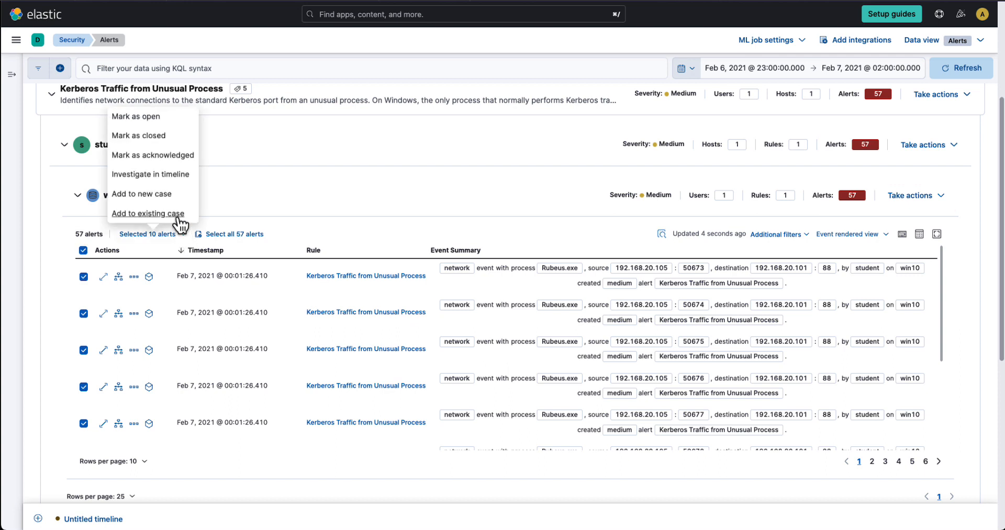